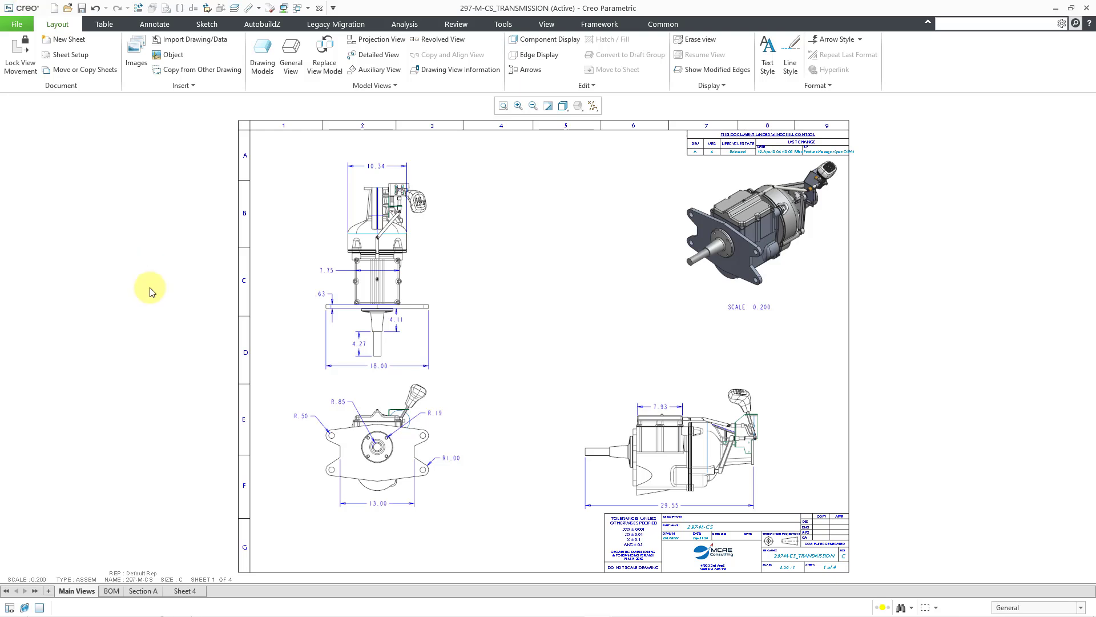
Show the BOM sheet with its parts list and ballooned exploded view
left_click(113, 591)
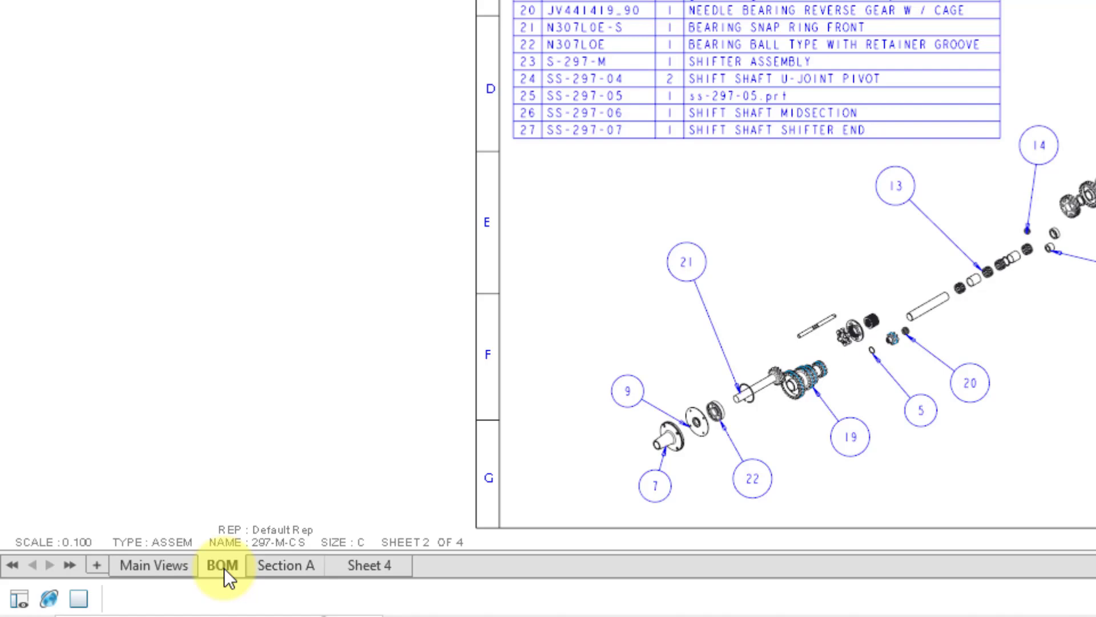
Drag the BOM sheet ahead of Main Views so it becomes sheet 1 of 4, and recentre it
left_click_drag(224, 567, 176, 575)
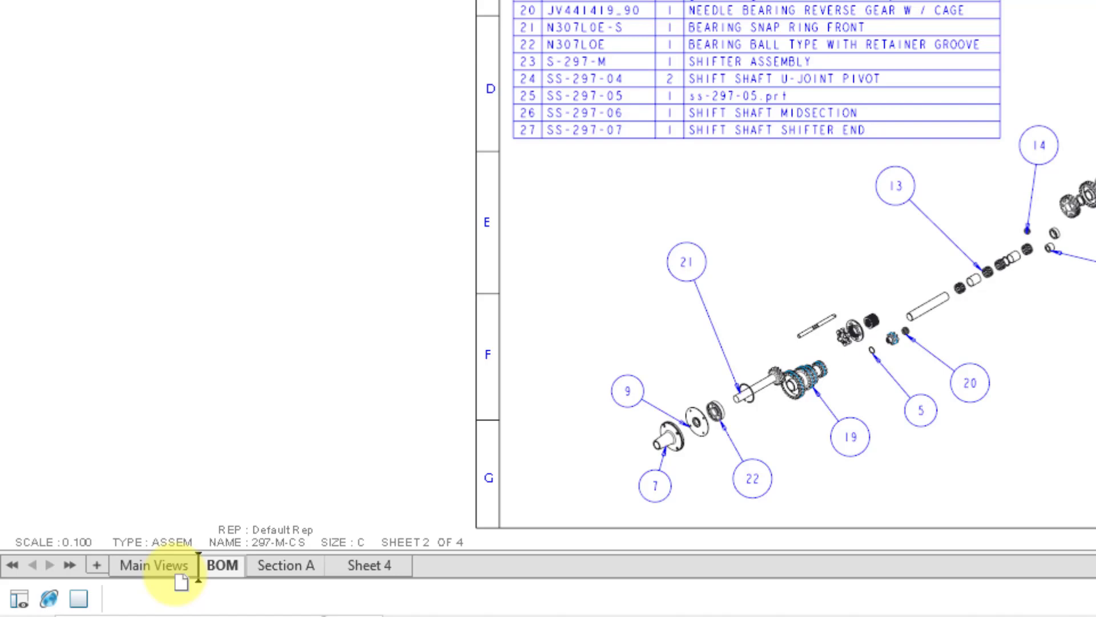
left_click_drag(177, 576, 151, 575)
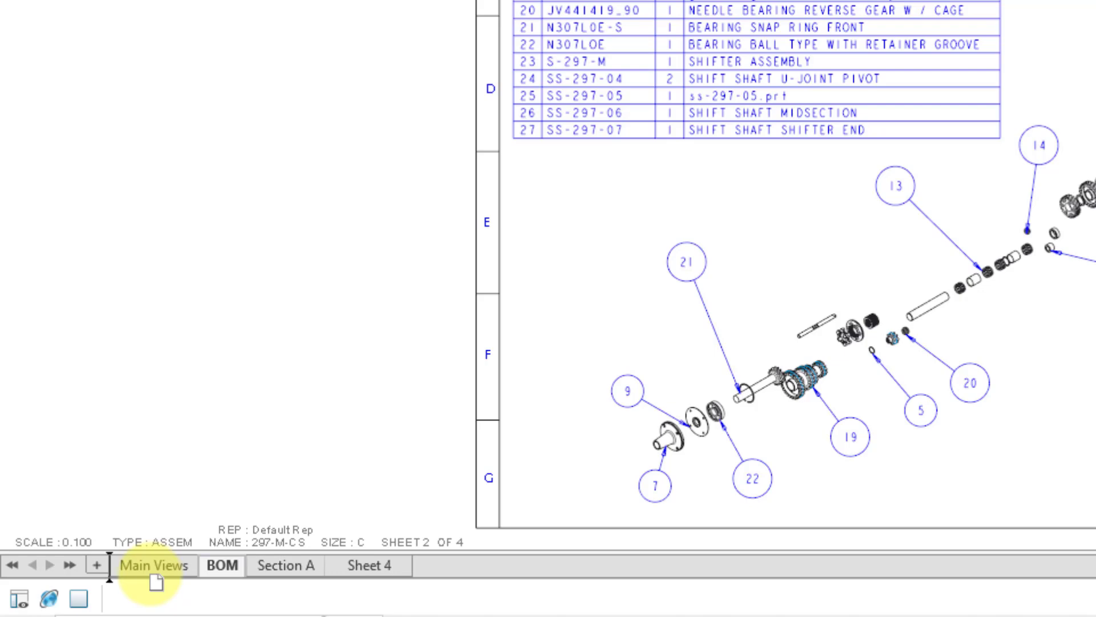
left_click_drag(151, 576, 150, 575)
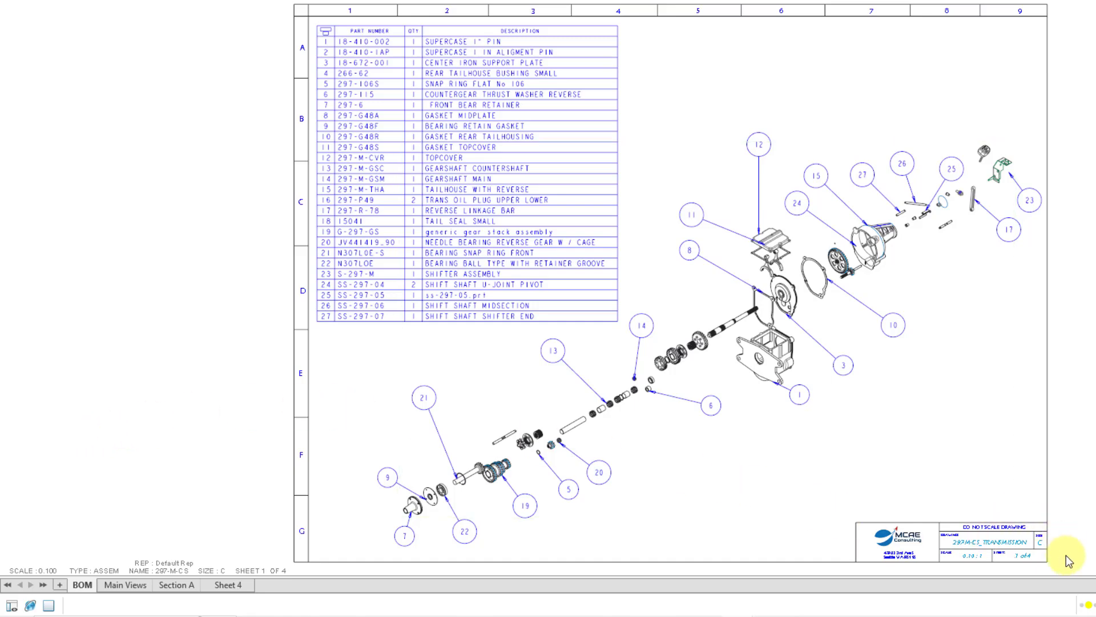
scroll(1050, 570, "up", 5)
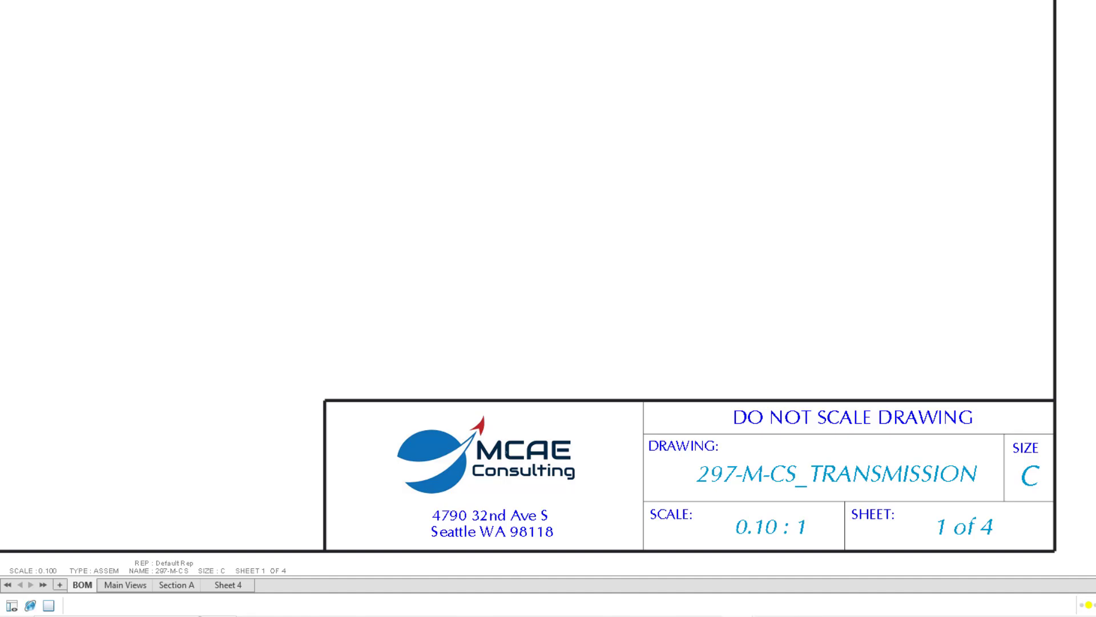
scroll(907, 522, "down", 5)
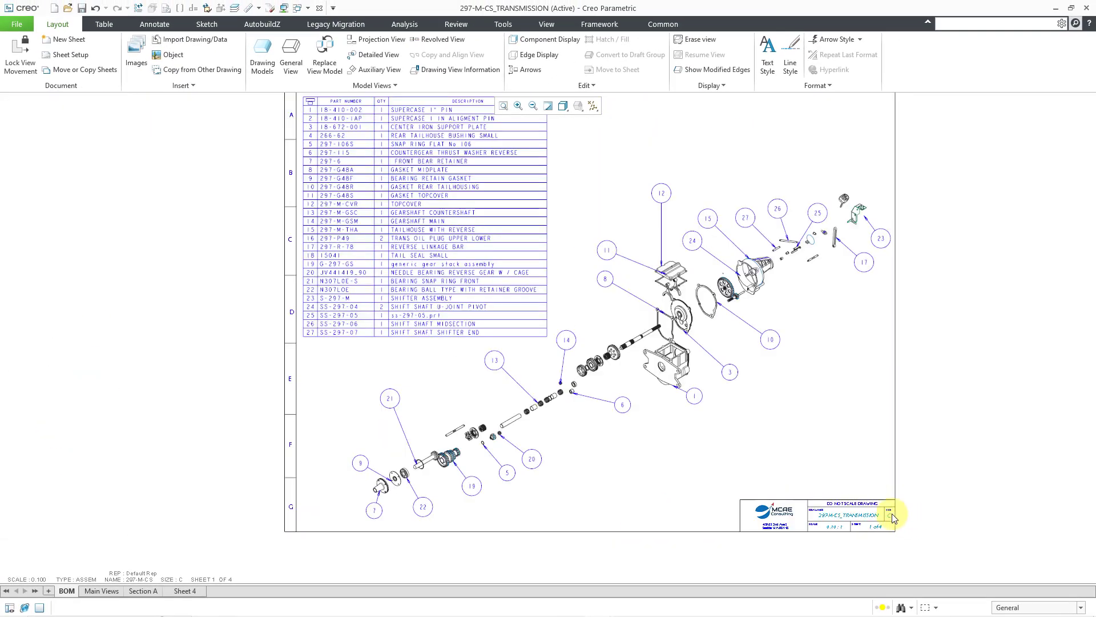
middle_click_drag(831, 430, 798, 460)
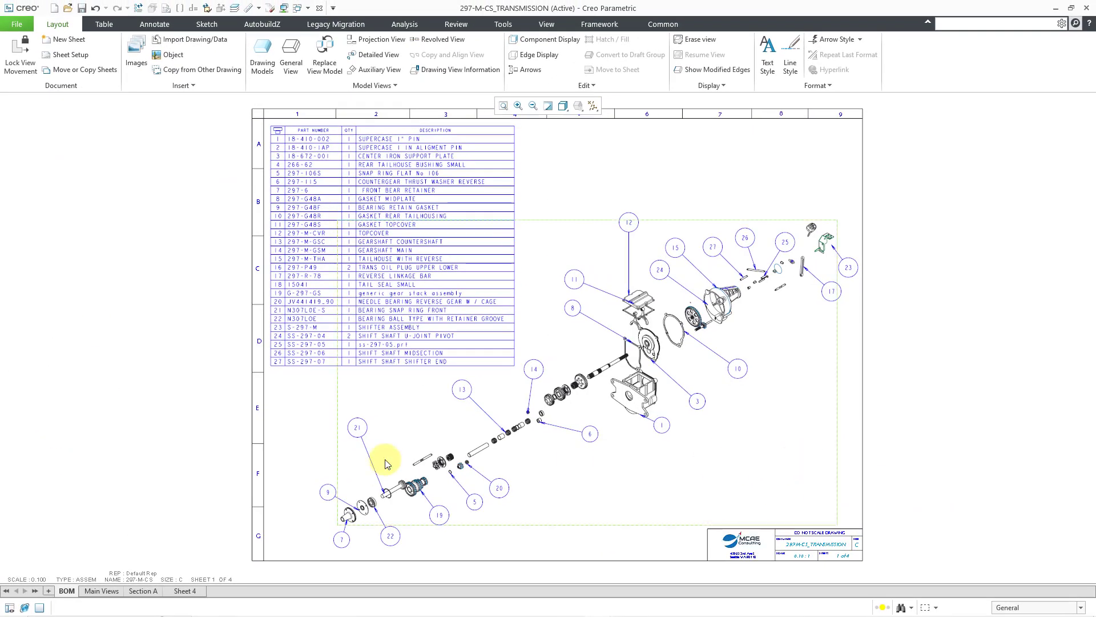
Set the BOM sheet's format to C_PART_MCAE_CONSULTING (Sheet 1) through its sheet setup
right_click(74, 594)
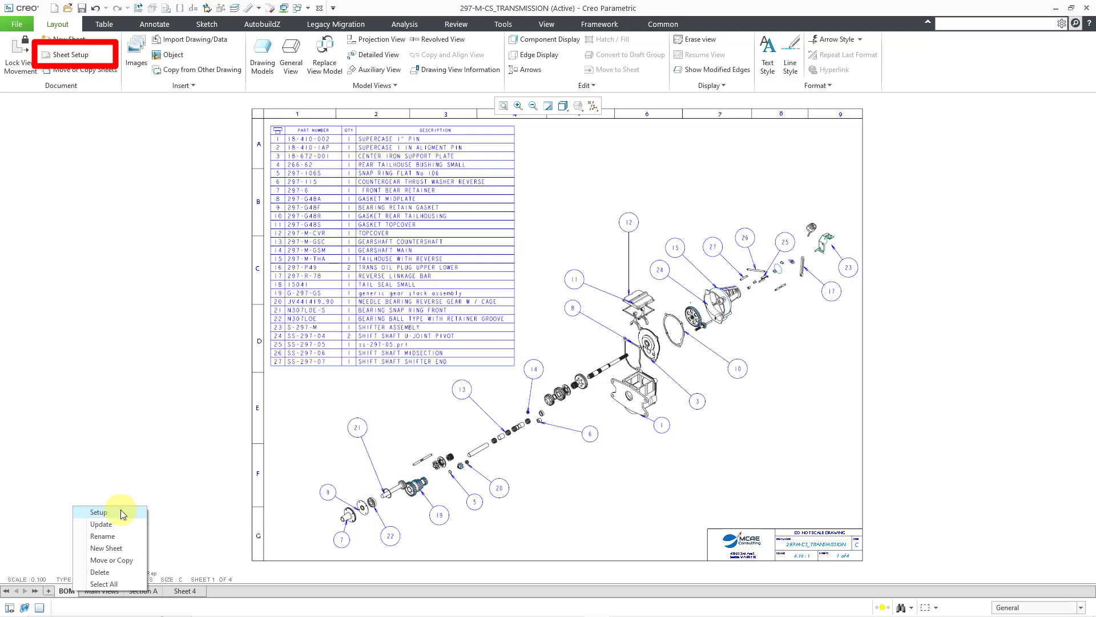
left_click(121, 511)
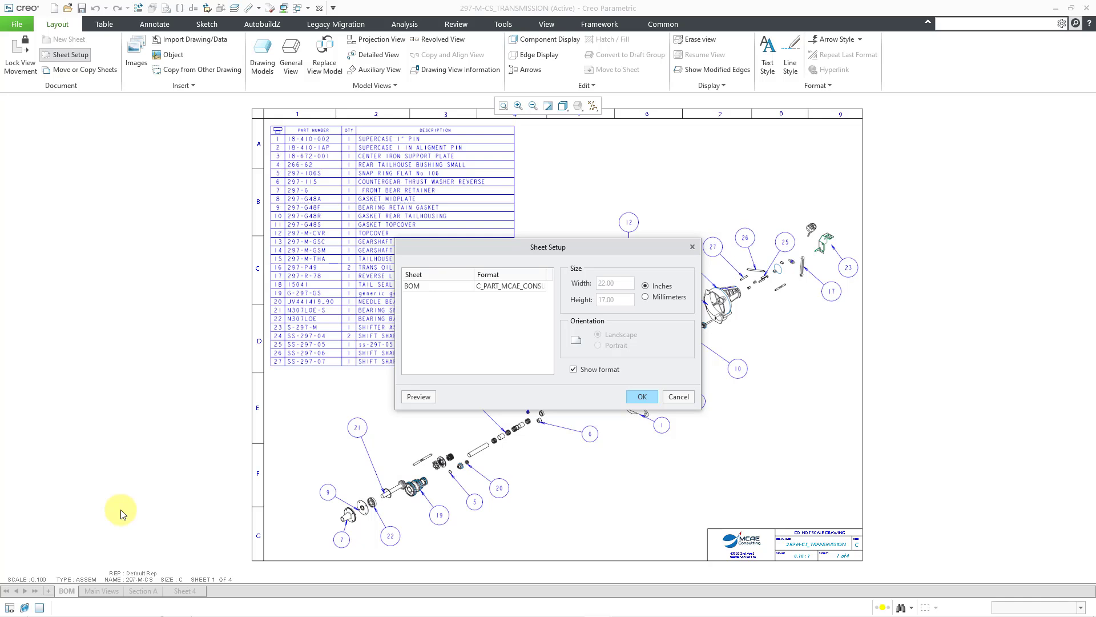
left_click(534, 290)
left_click(541, 287)
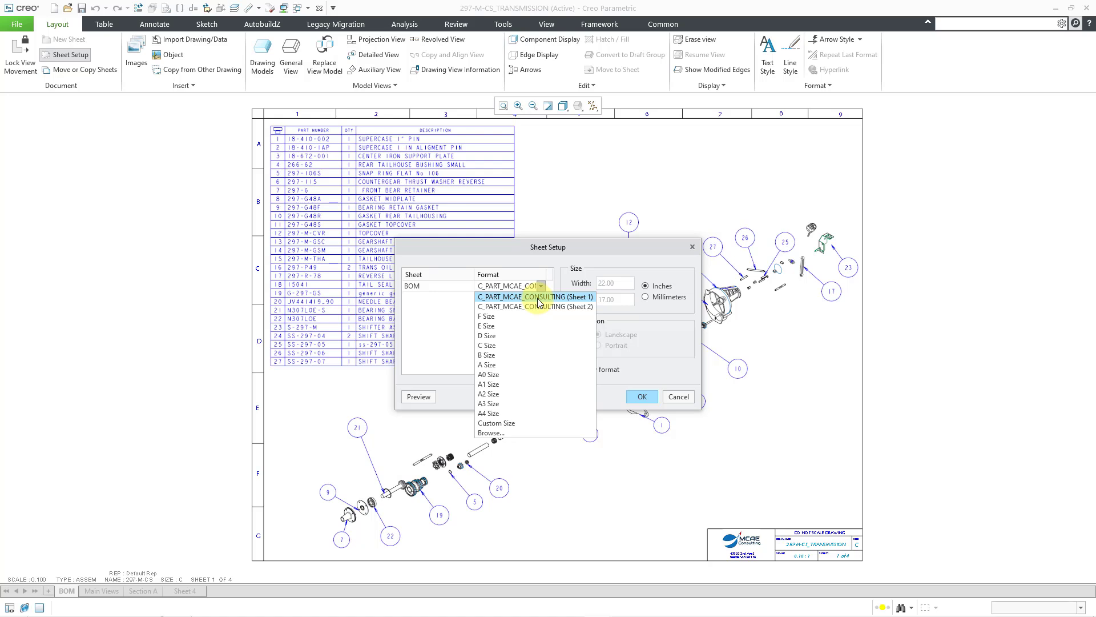
left_click(538, 298)
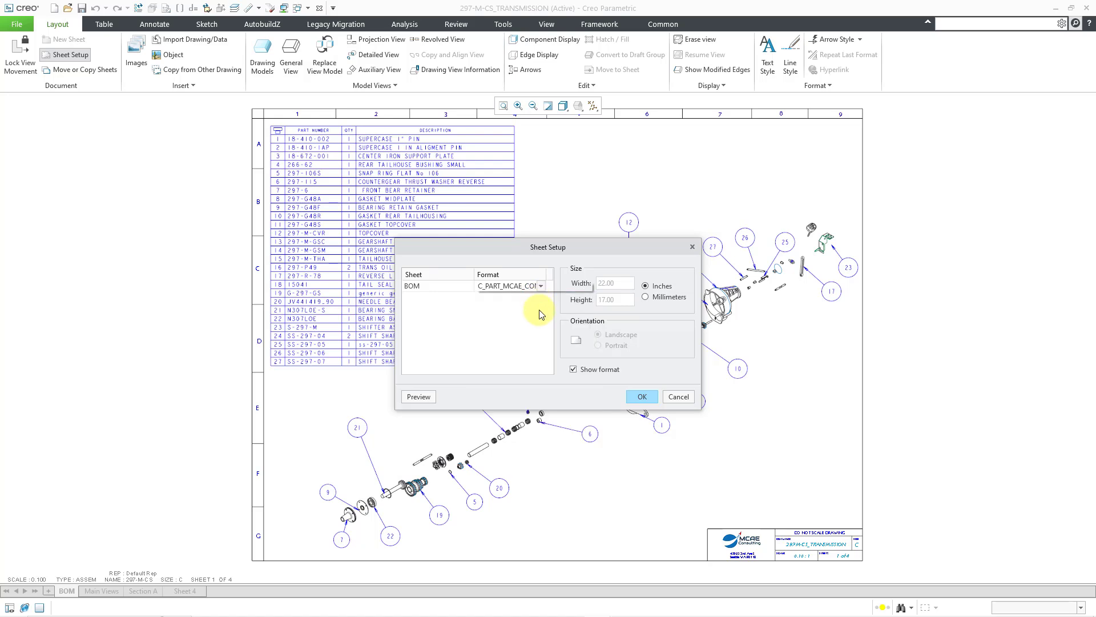
left_click(646, 402)
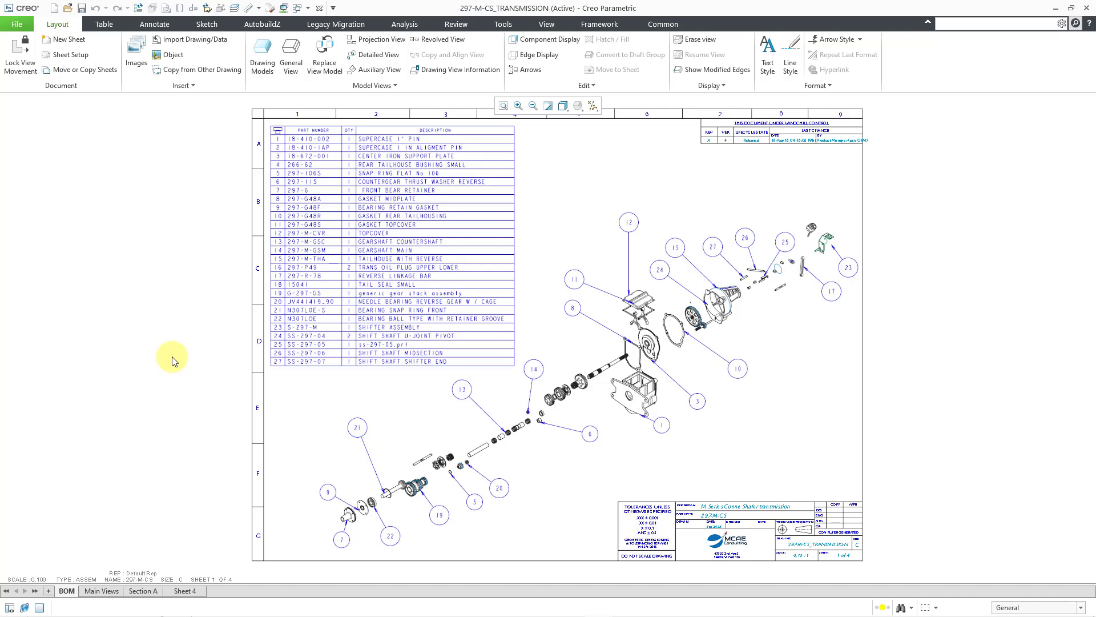
Move the Section A sheet to after Sheet 4, making it sheet 4 of 4
left_click(152, 592)
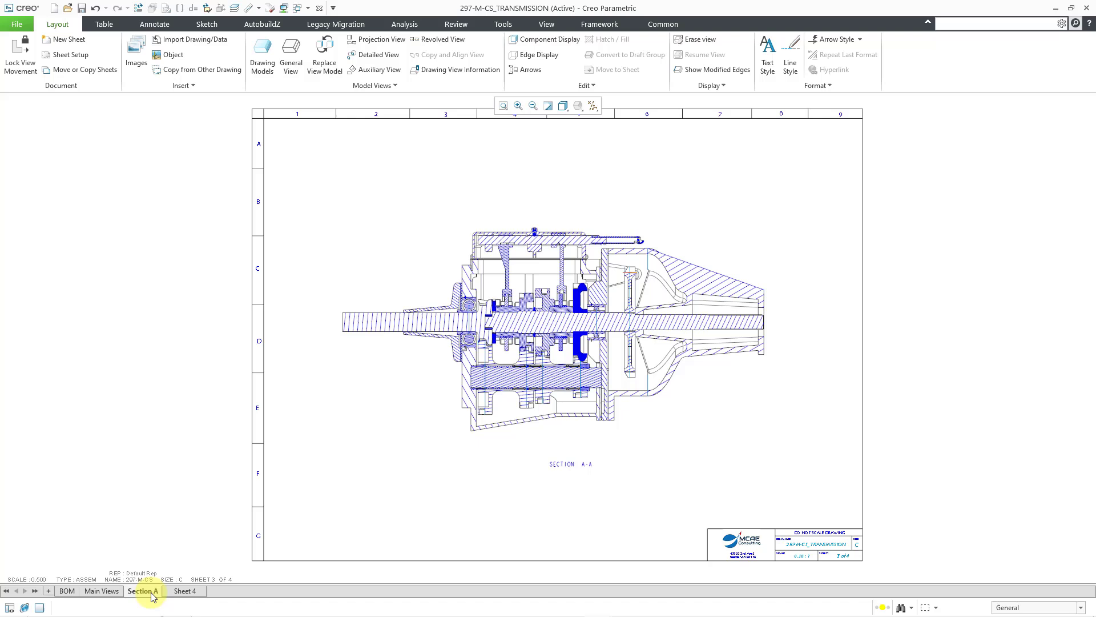
right_click(152, 594)
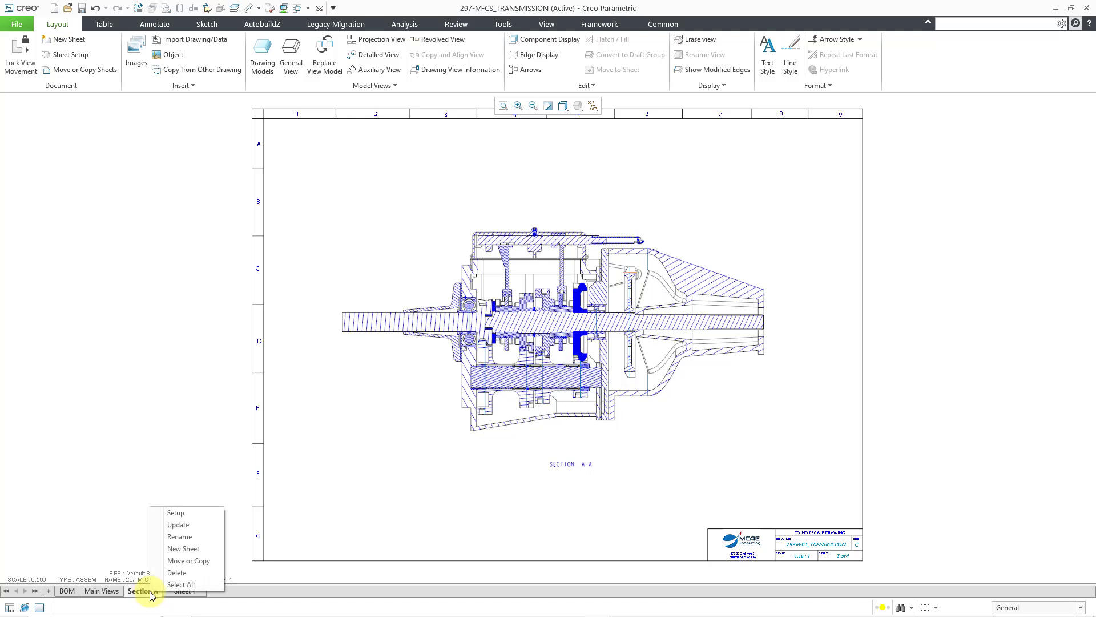
left_click(216, 563)
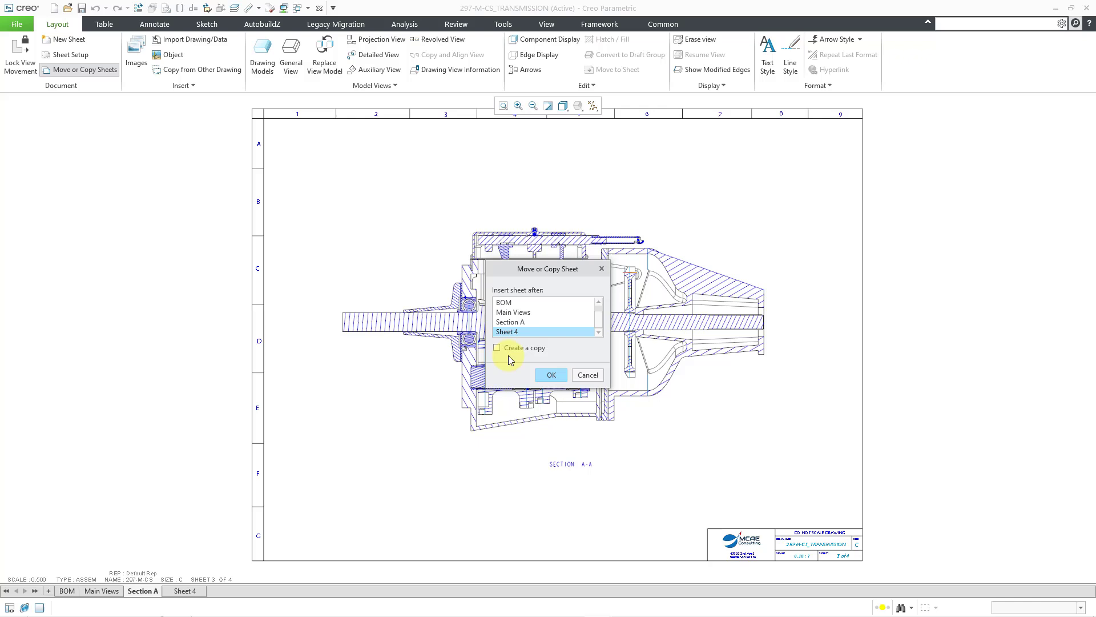
left_click(552, 376)
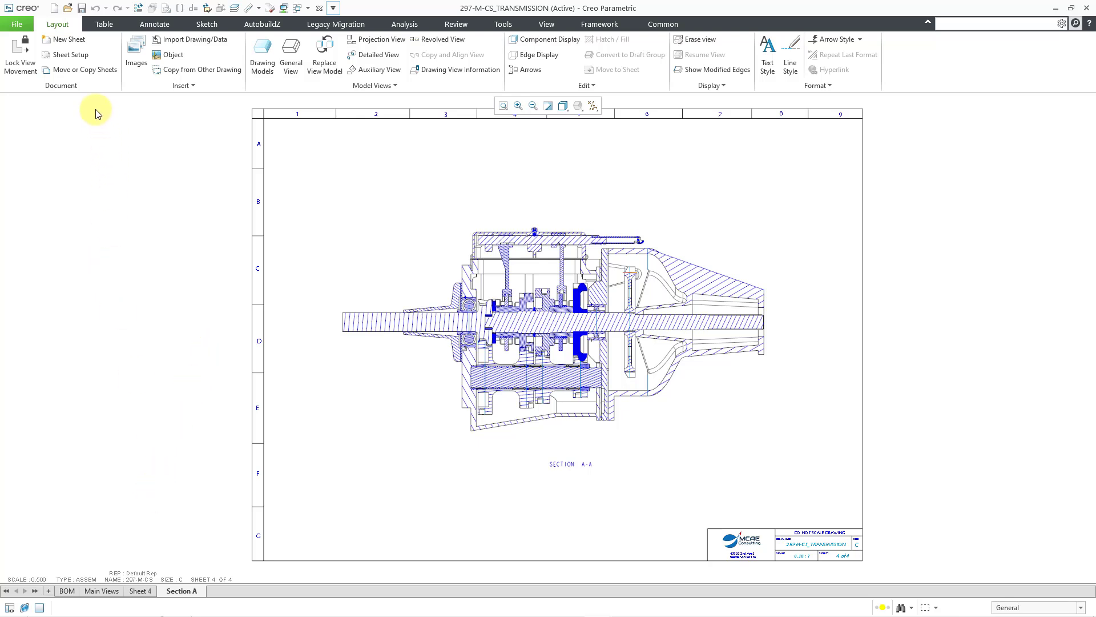
Create a copy of Section A inserted after the BOM sheet, named Sheet 5
left_click(93, 76)
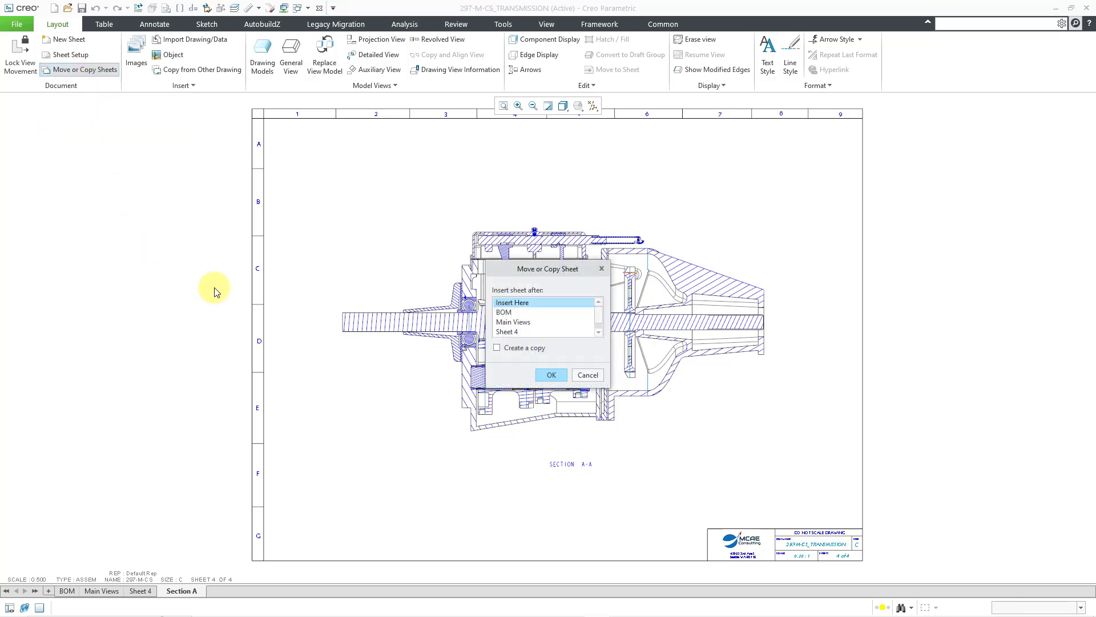
left_click(497, 348)
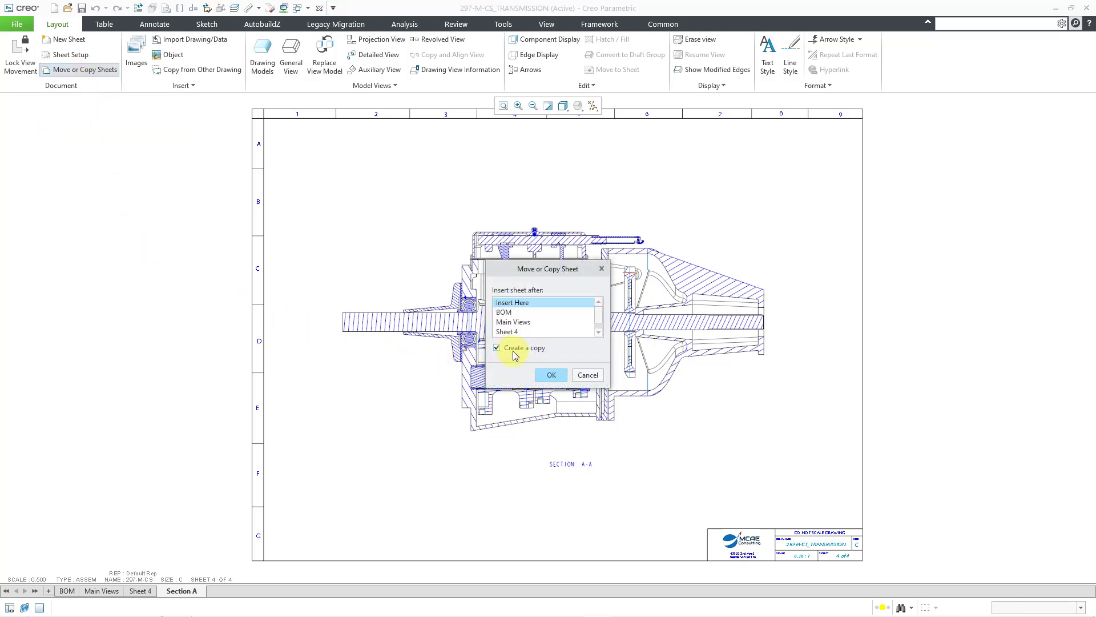
left_click(508, 314)
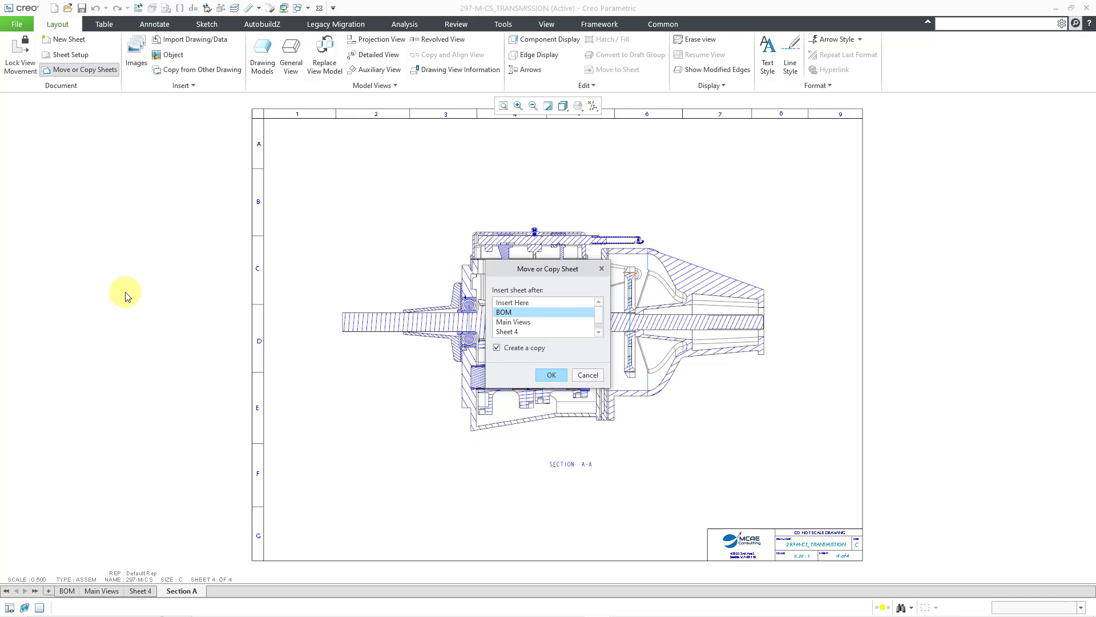
left_click(549, 374)
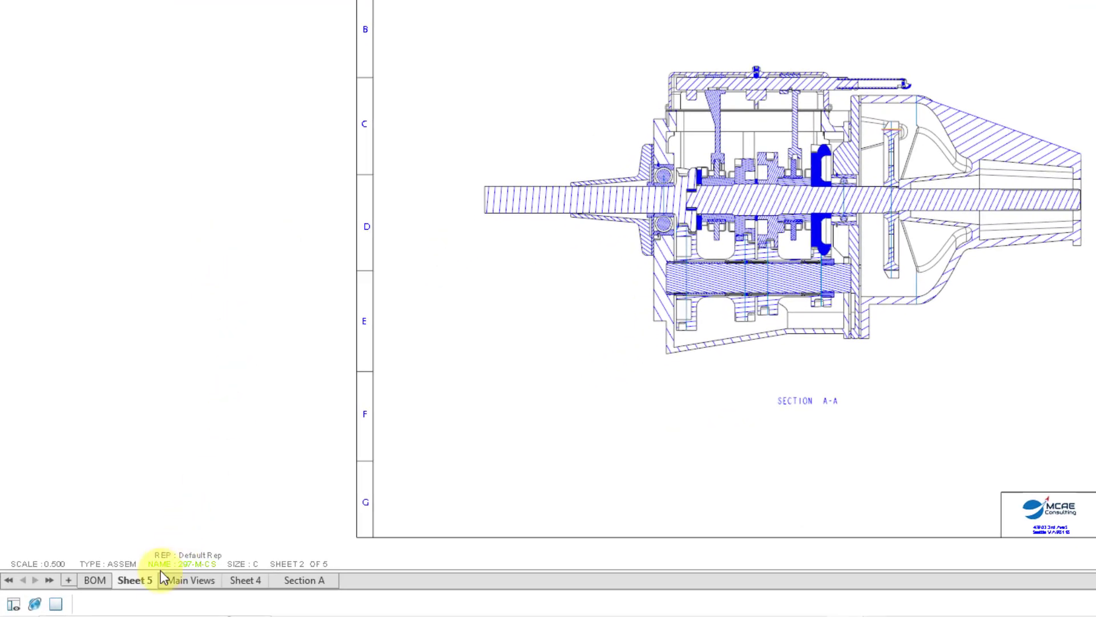
Rename the new Sheet 5 to 'Section A Copy'
mouse_move(147, 581)
right_click(148, 586)
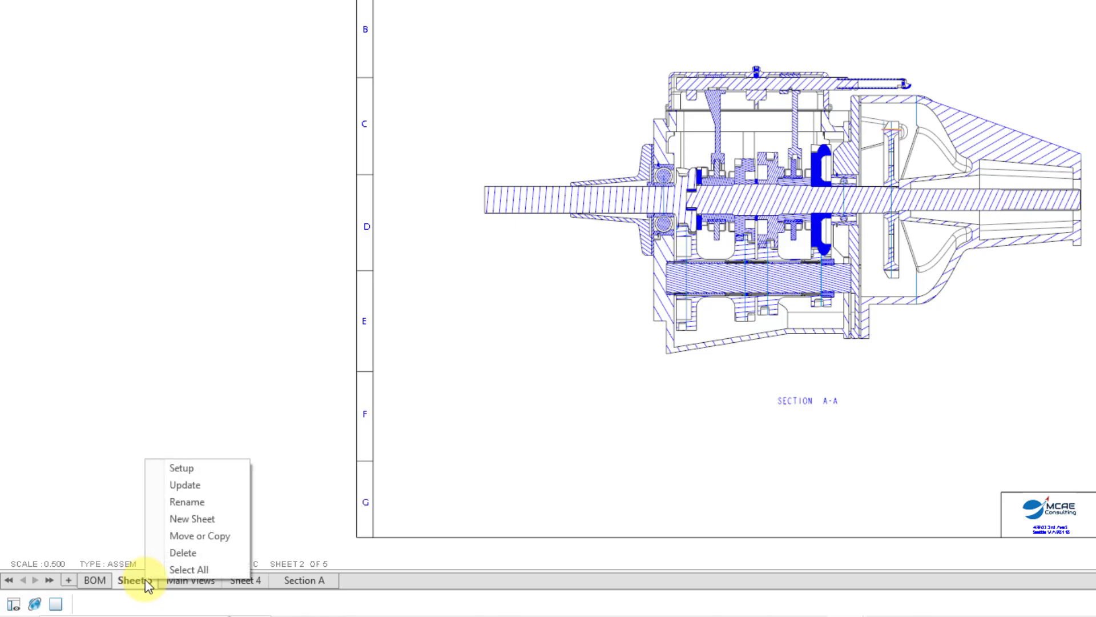
left_click(194, 504)
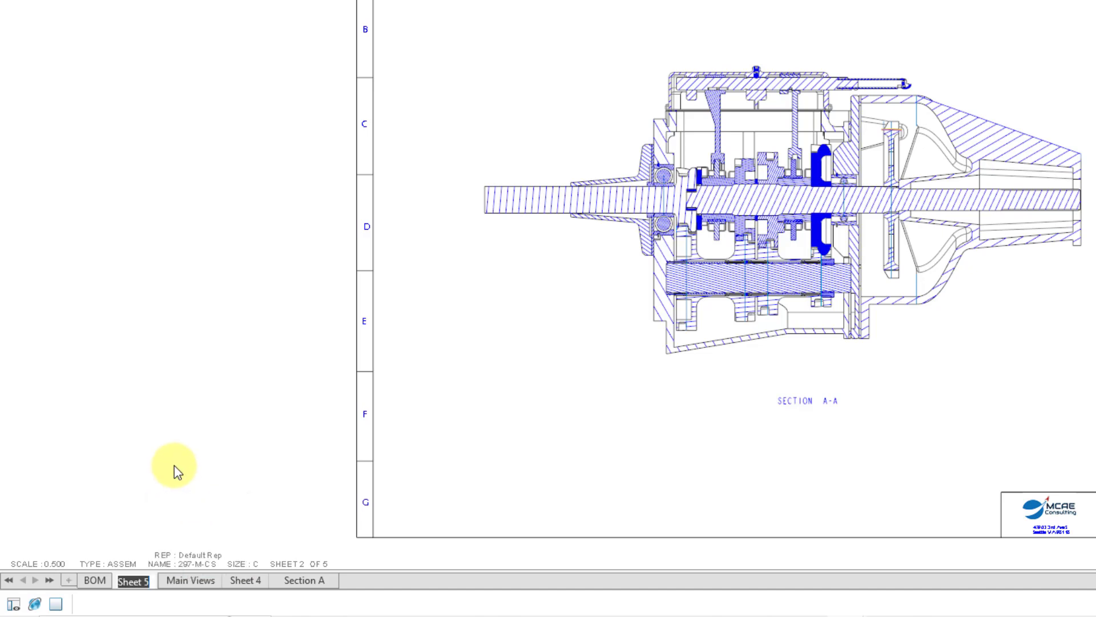
type("Section ")
type("A Copy")
key("Return")
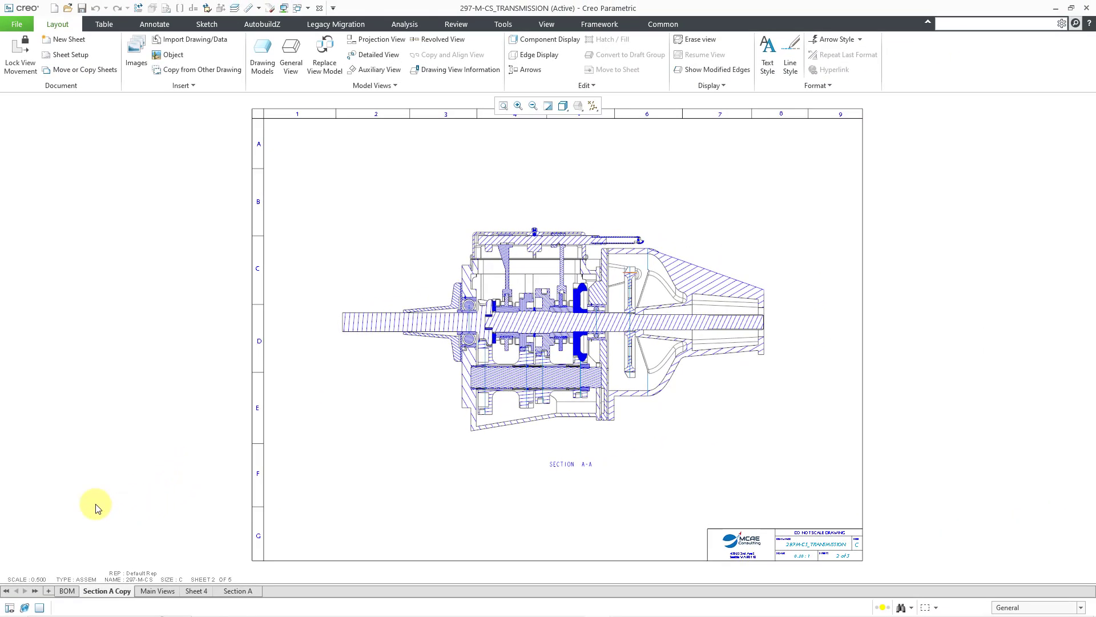
Look over the Move or Copy Sheets options and cancel without changes
left_click(81, 71)
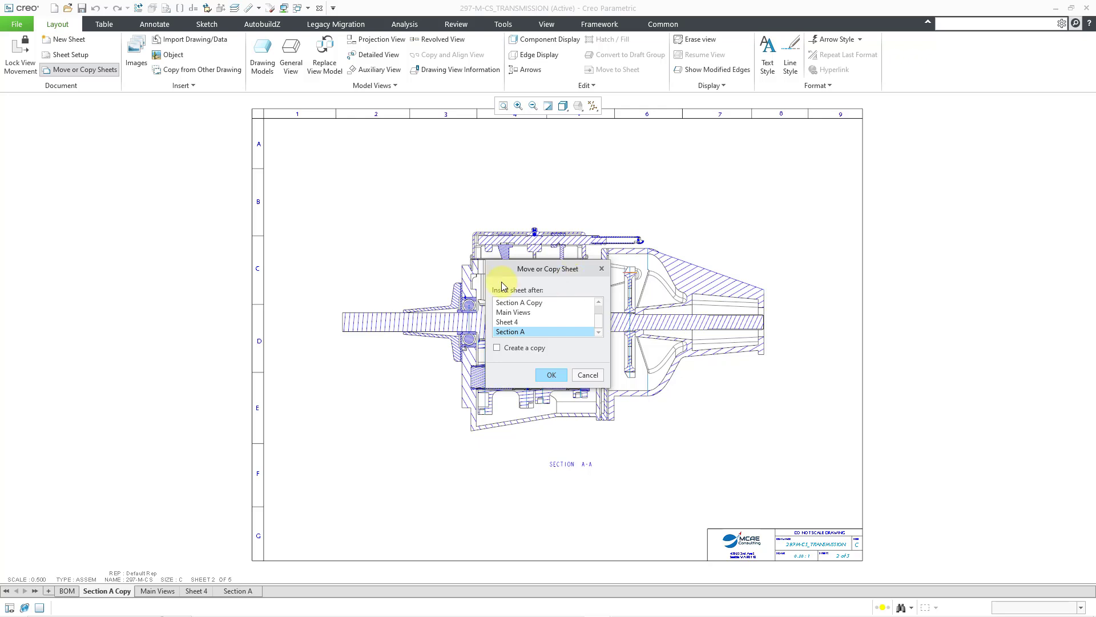
left_click(156, 240)
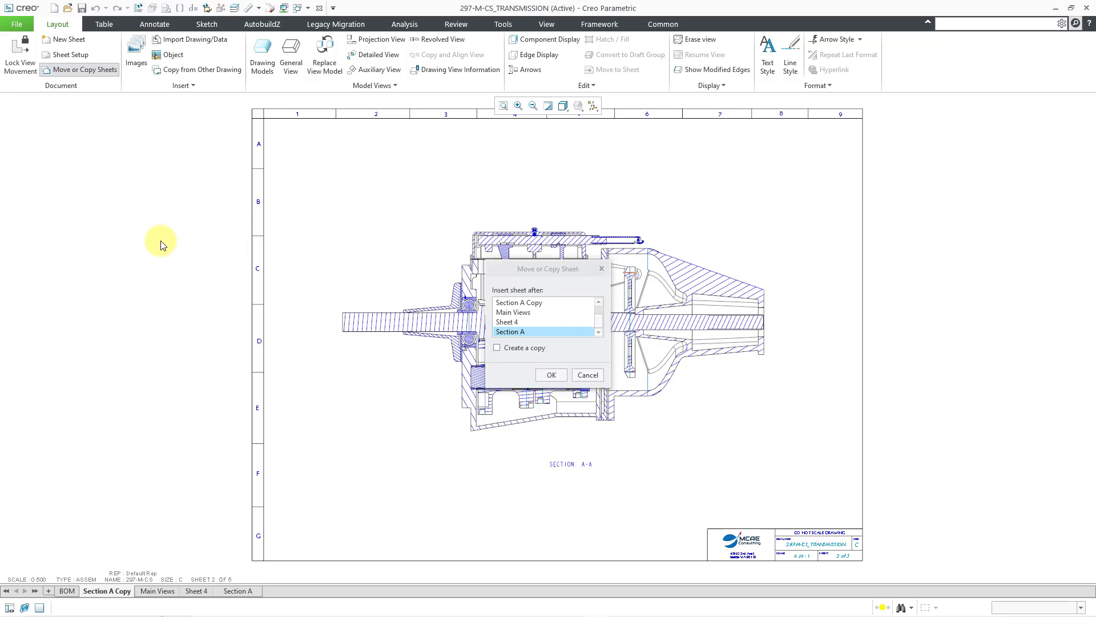
left_click(587, 375)
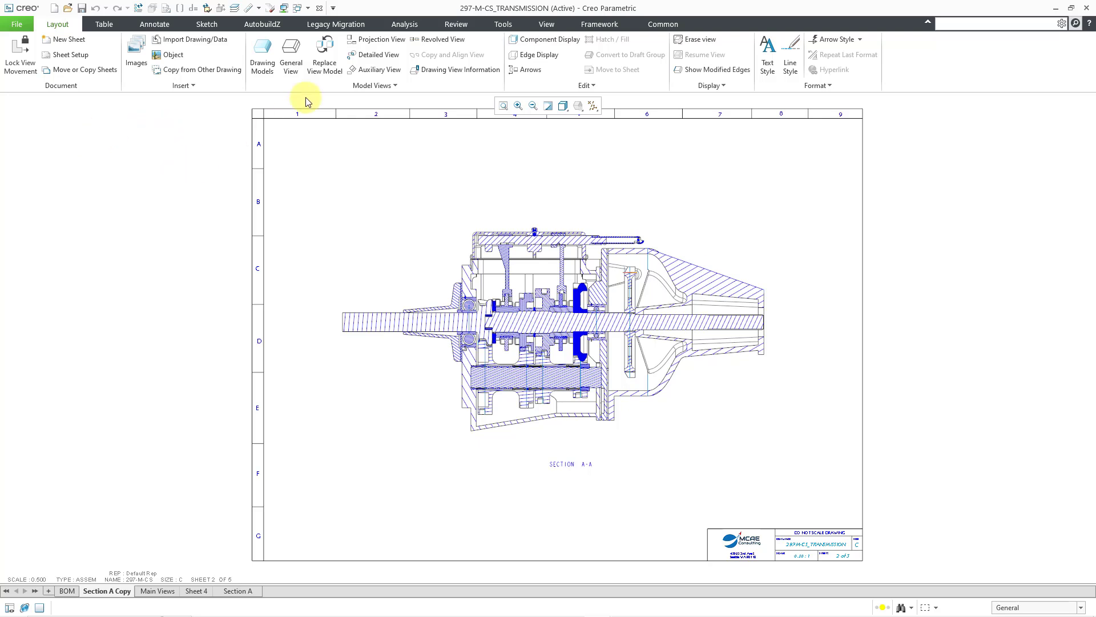
left_click(309, 10)
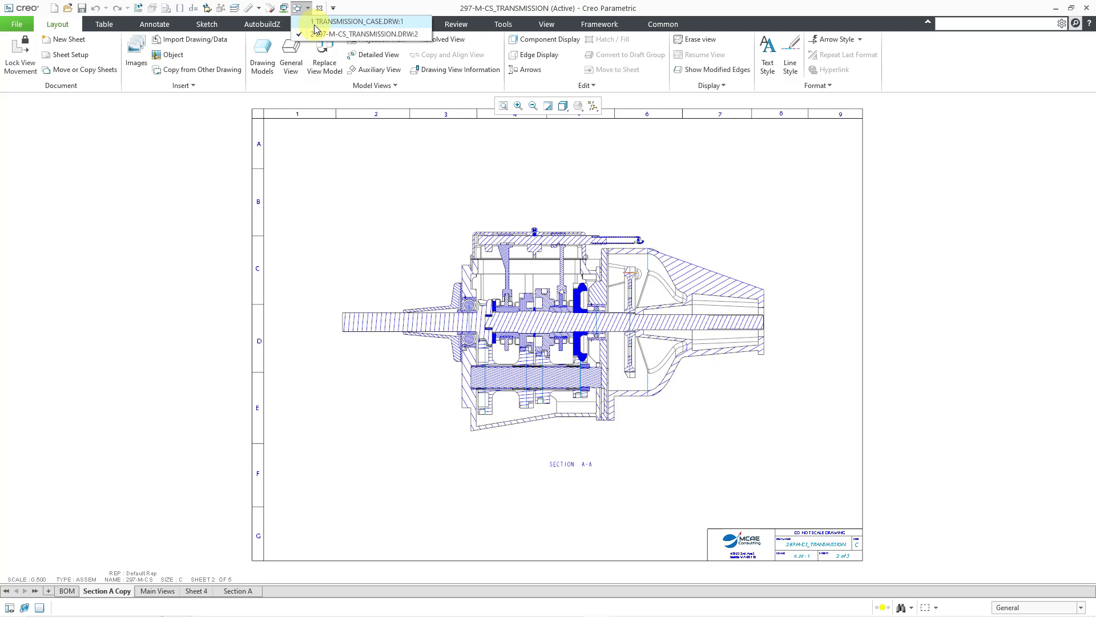
left_click(343, 21)
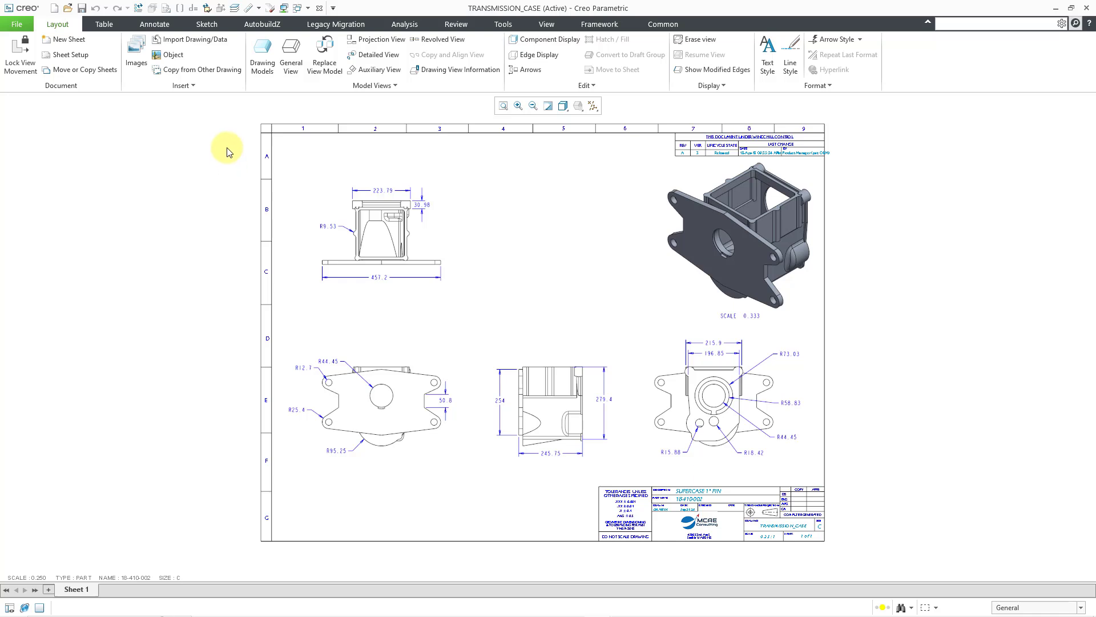
left_click(297, 8)
left_click(320, 34)
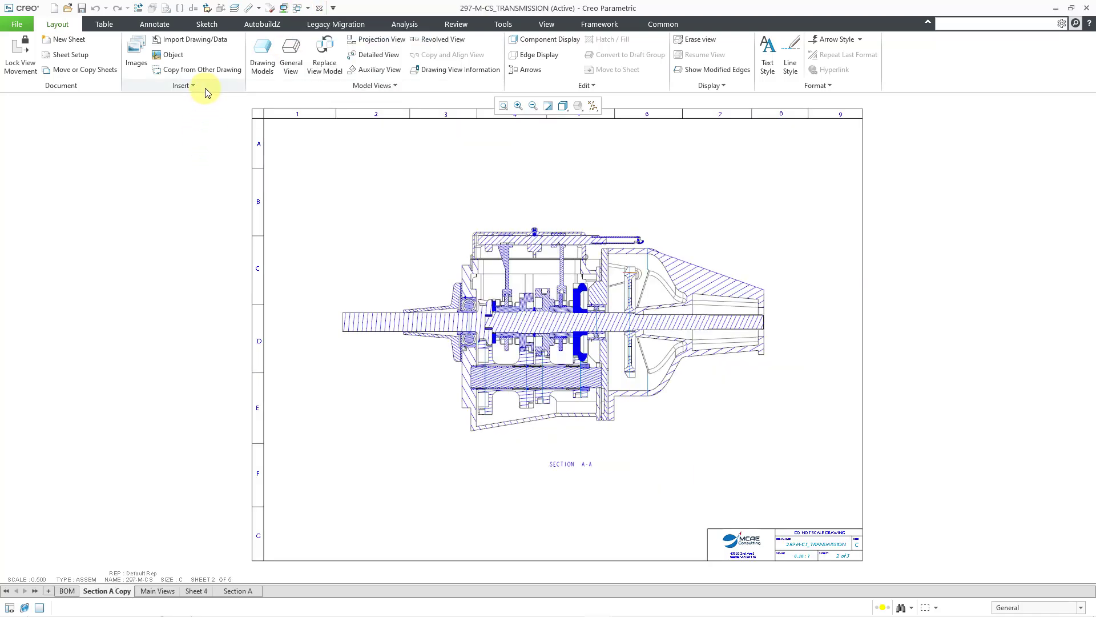
Import transmission_case.drw from the Gearbox folder as sheet 6 and display it
left_click(211, 40)
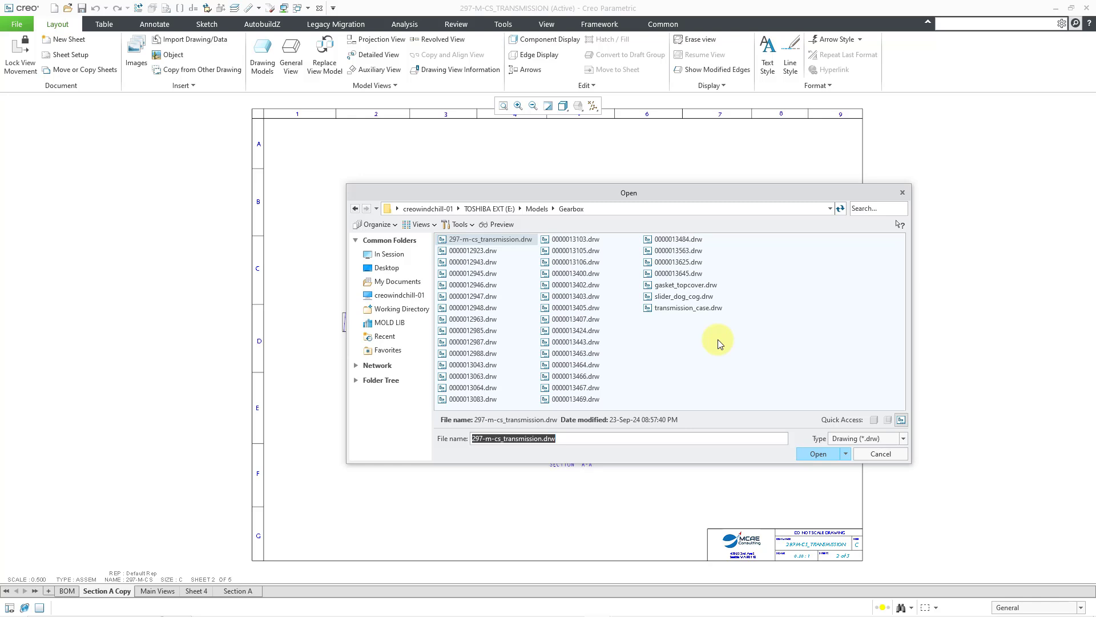
left_click(704, 307)
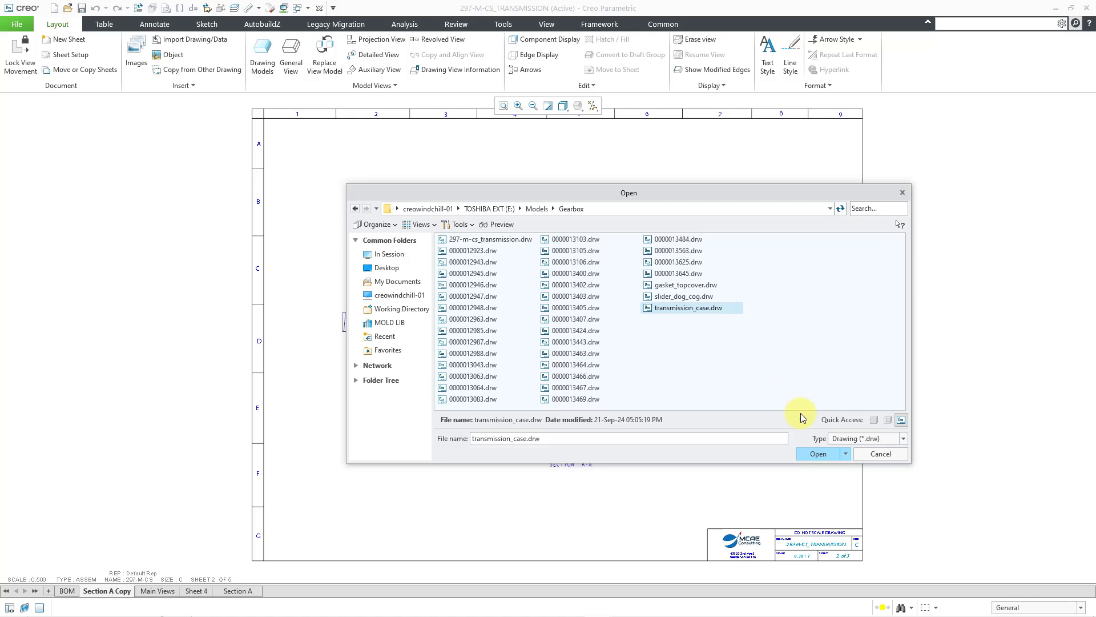
left_click(819, 454)
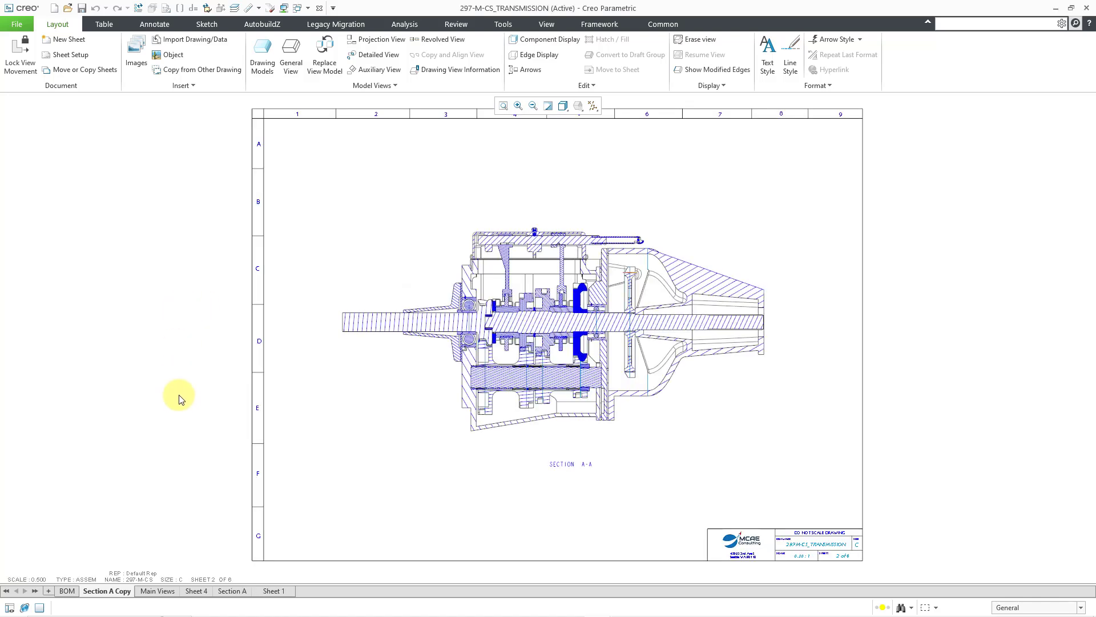
left_click(274, 591)
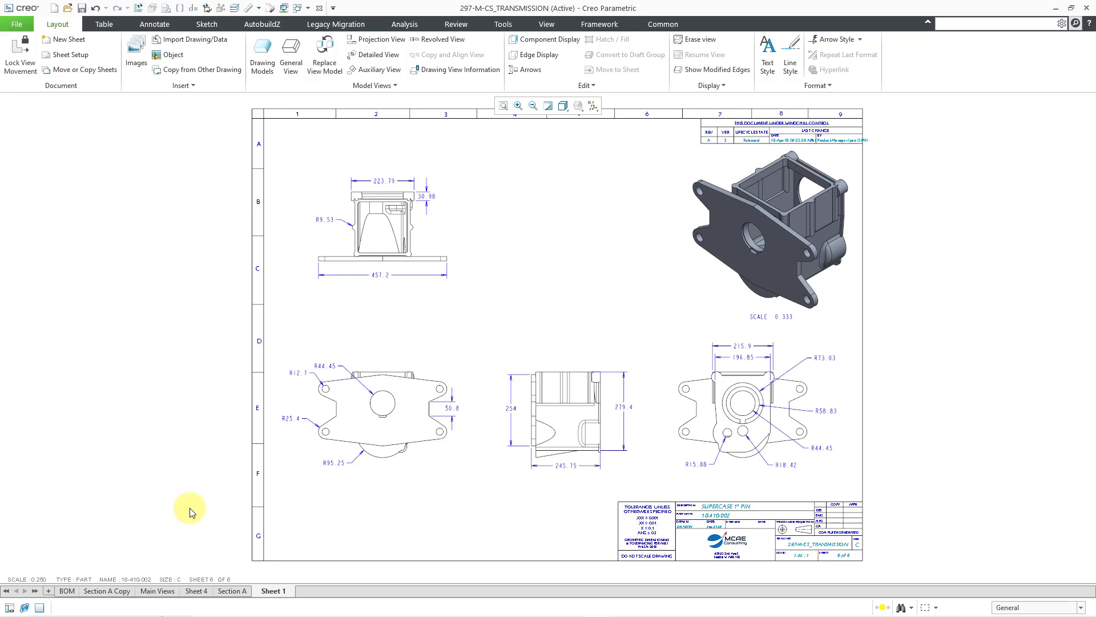
Rename the imported Sheet 1 to 'Transmission Case'
right_click(281, 595)
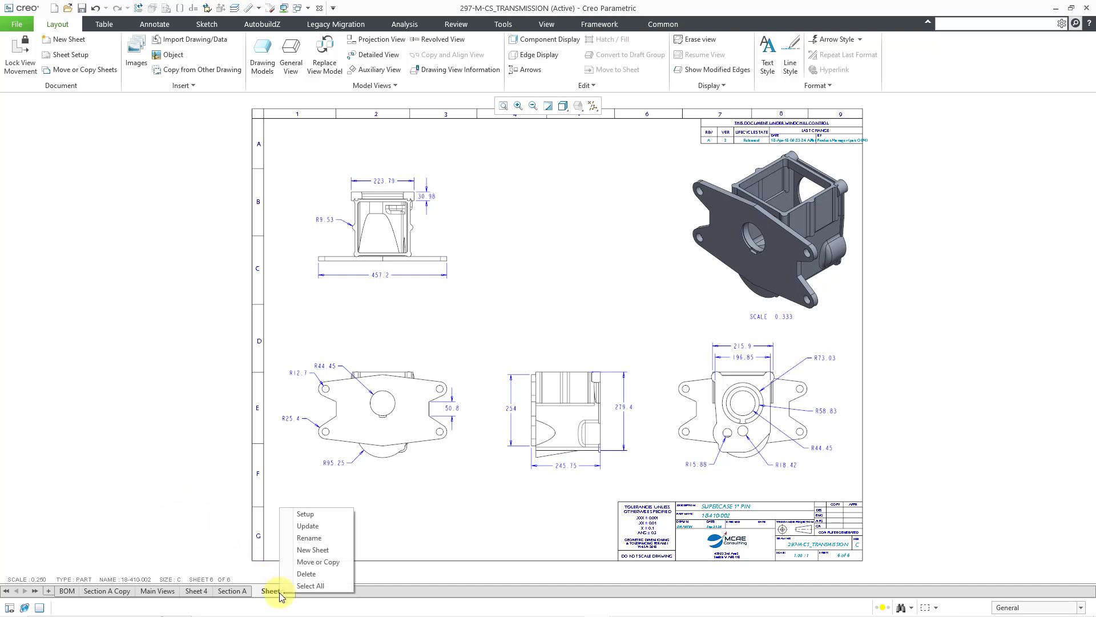
left_click(321, 537)
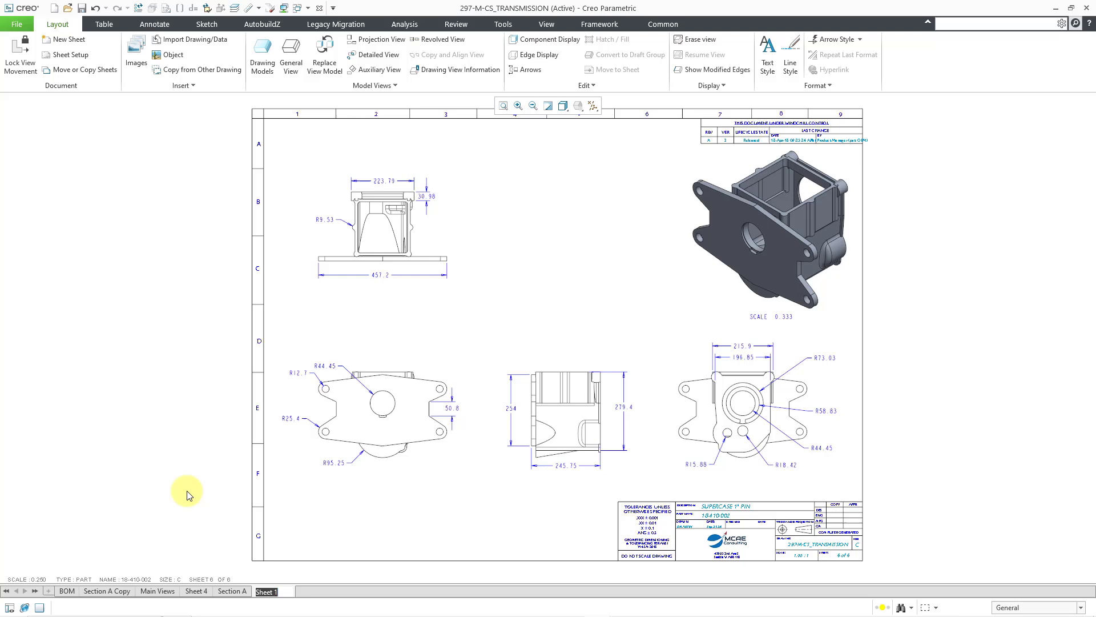
type("Transmissio")
type("n Case")
key("Return")
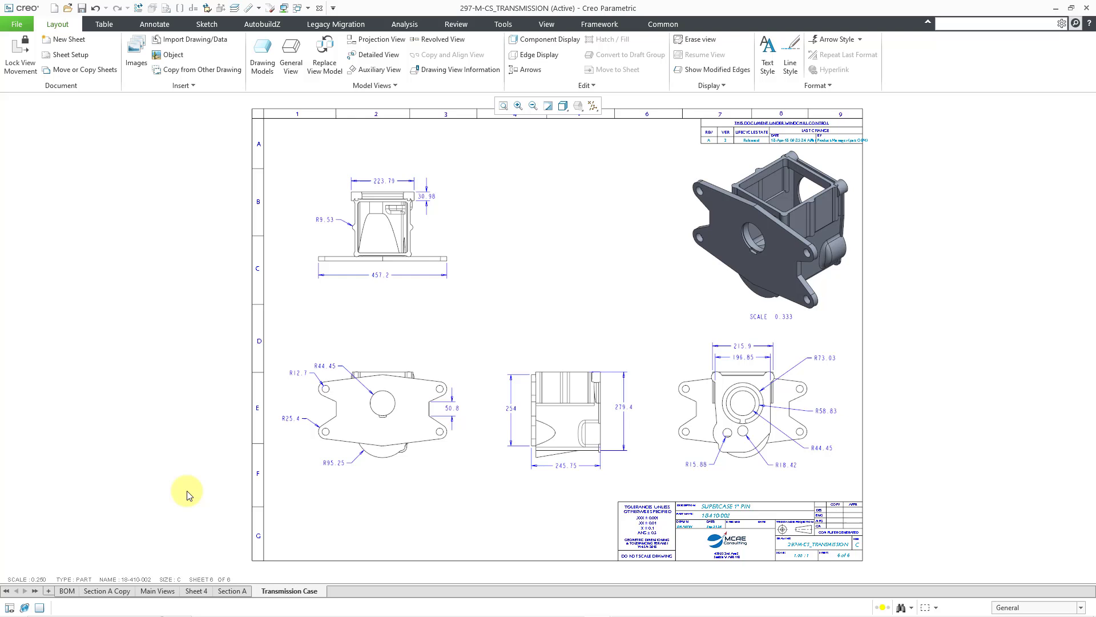
Apply the C_PART_MCAE_CONSULTING (Sheet 2) format to Transmission Case and remove all old format tables
right_click(281, 595)
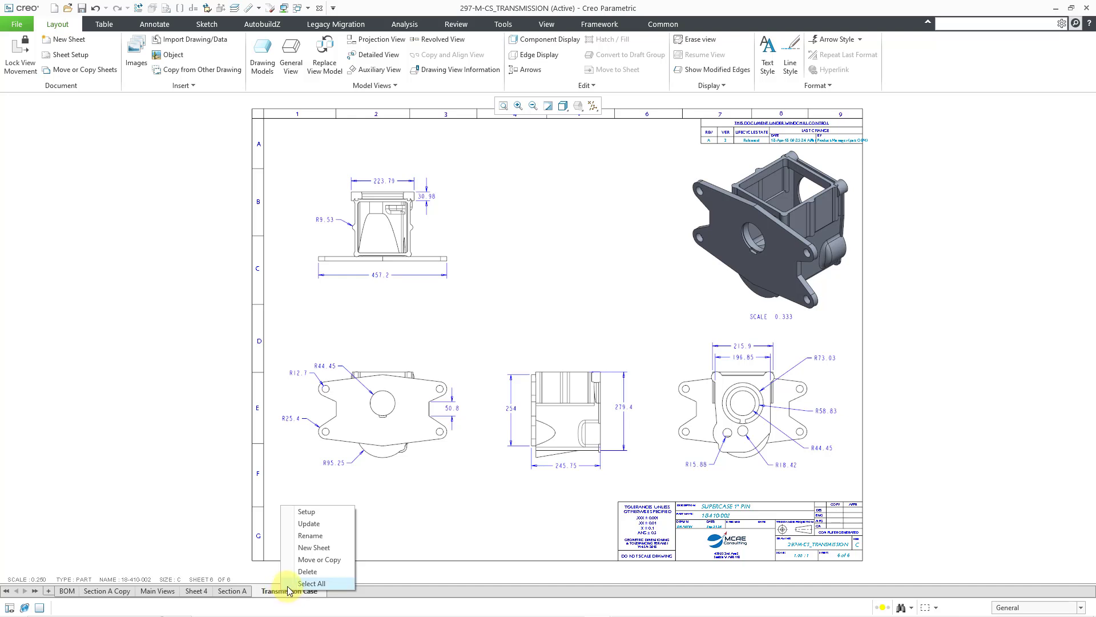
left_click(306, 511)
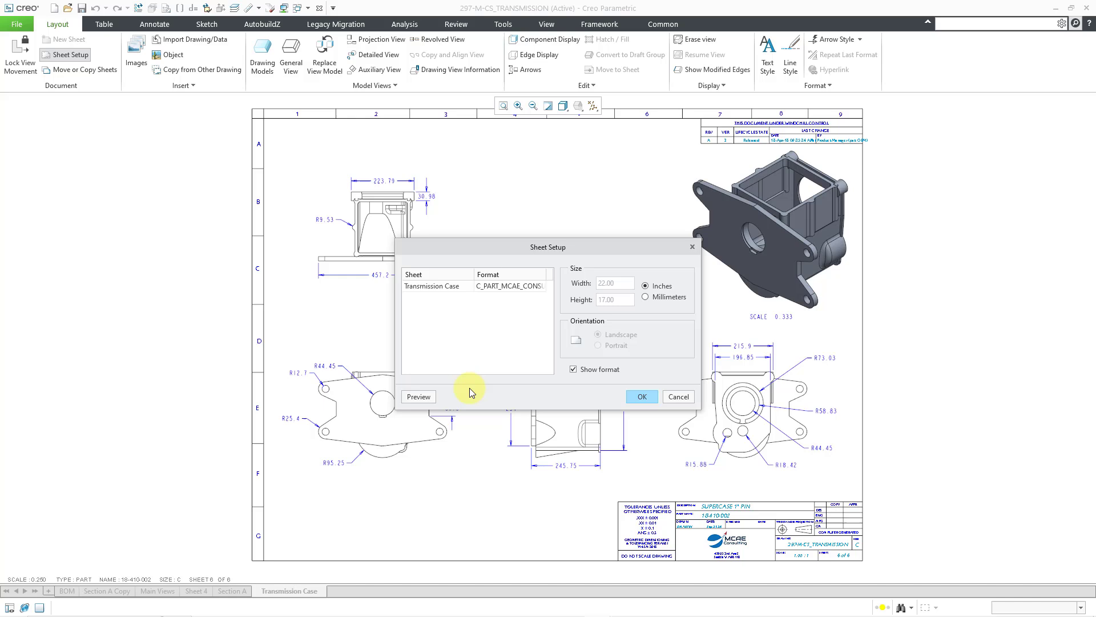
left_click(530, 285)
left_click(529, 286)
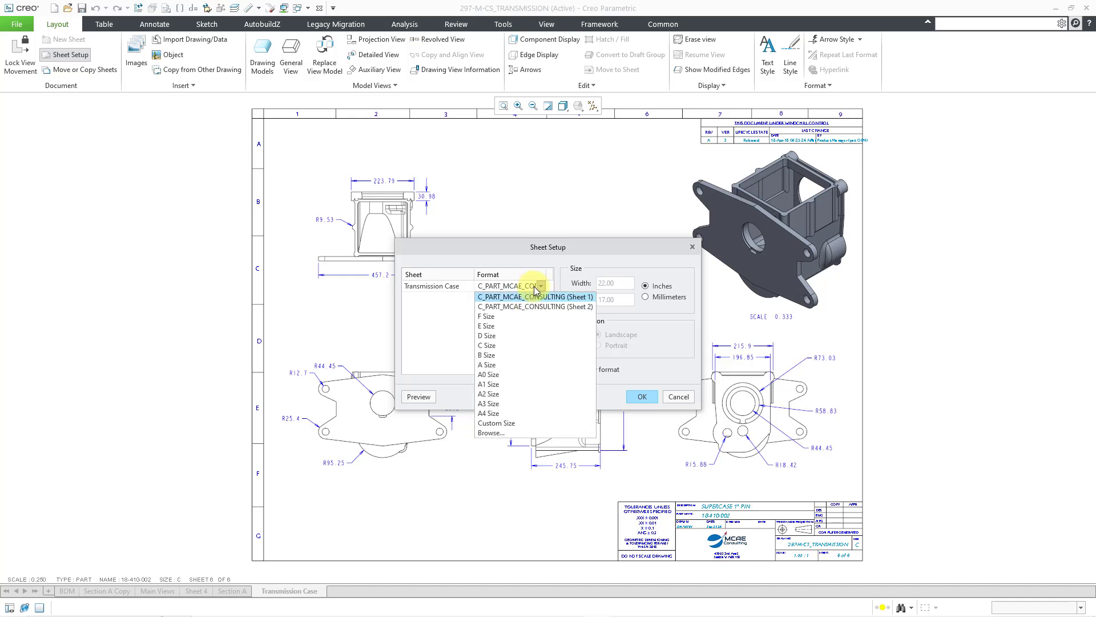
left_click(540, 307)
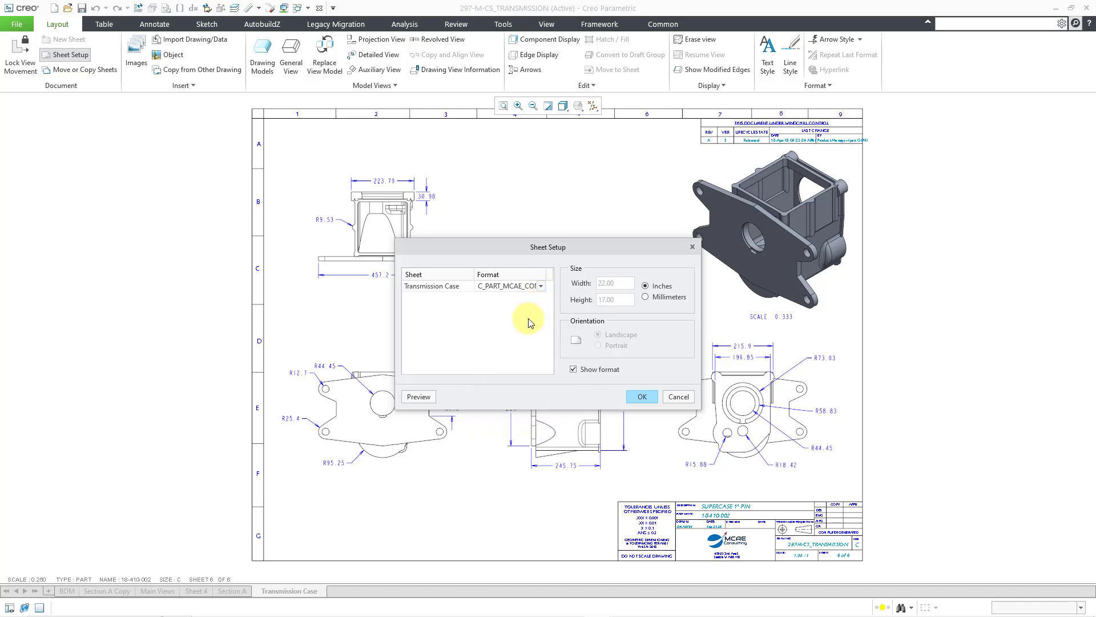
left_click(638, 396)
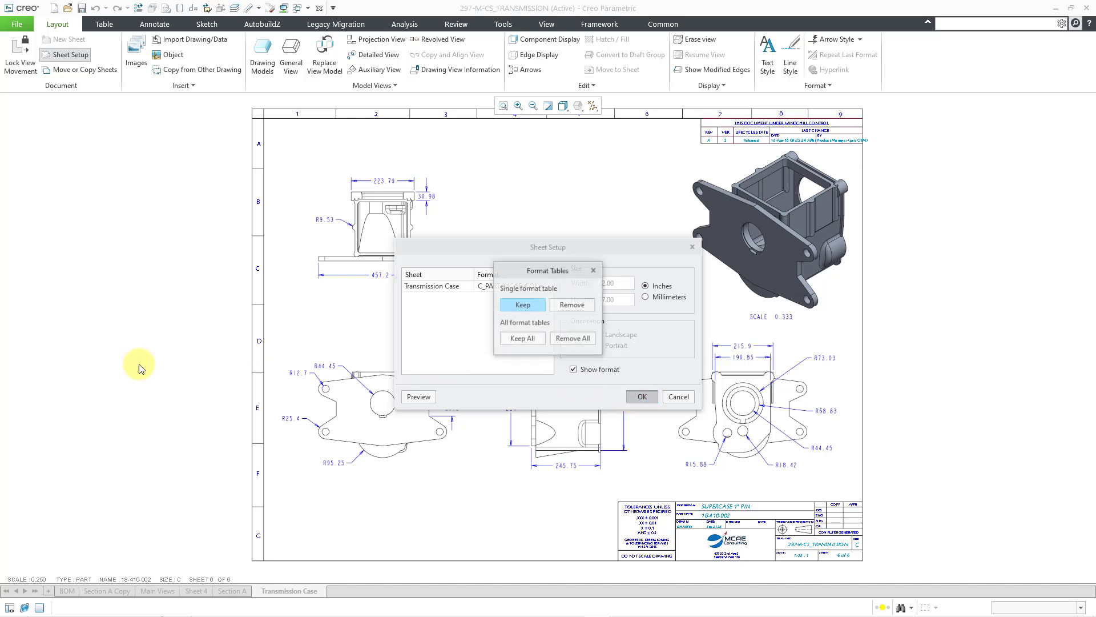
left_click(564, 339)
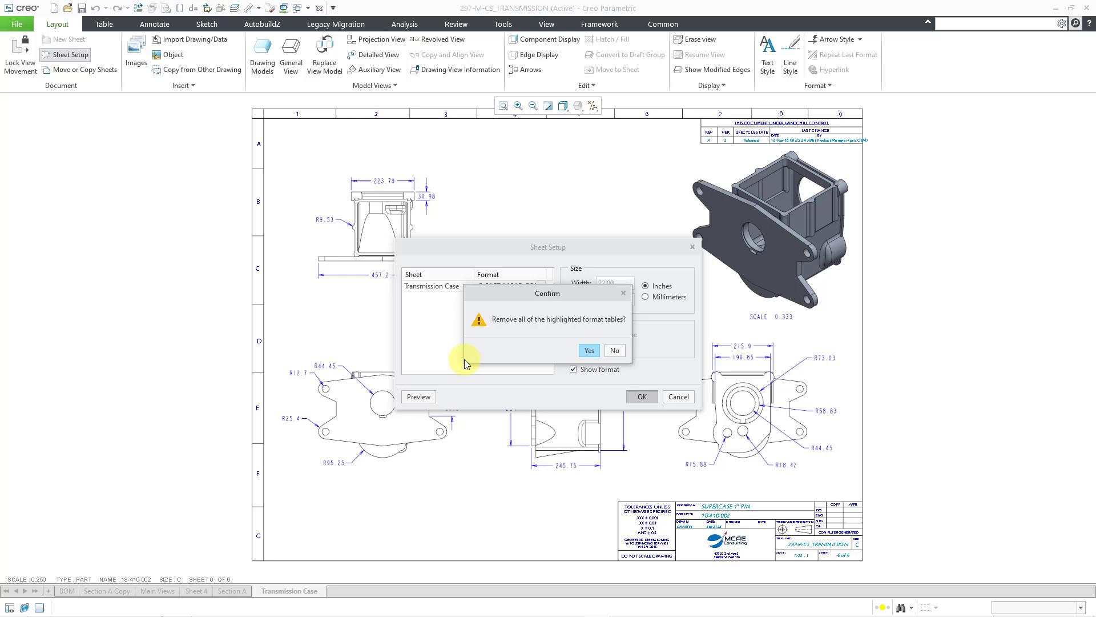
left_click(590, 350)
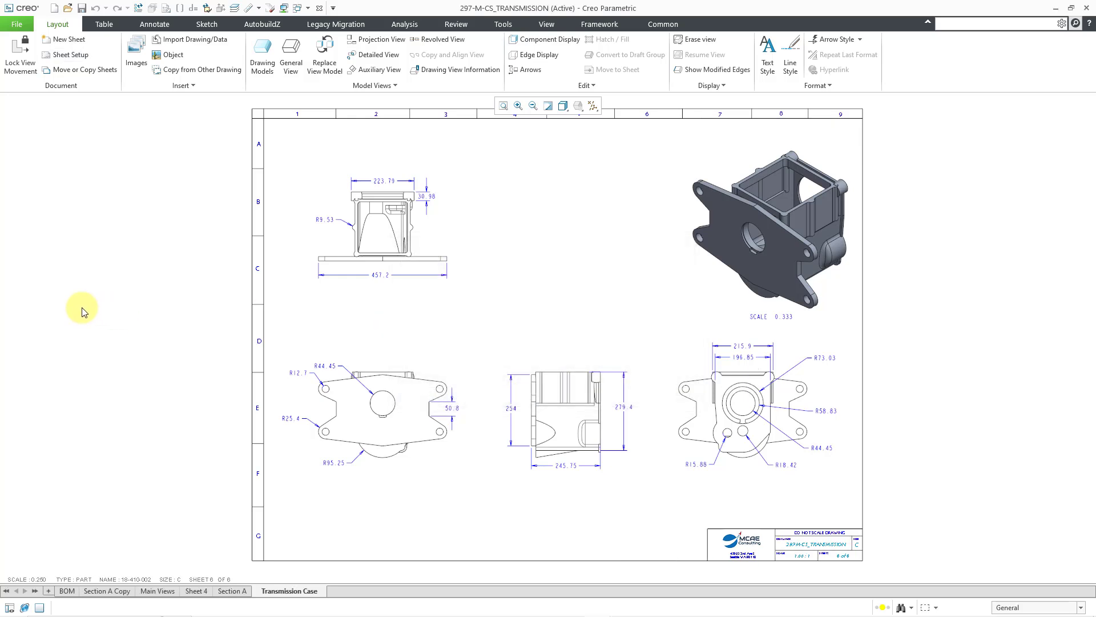